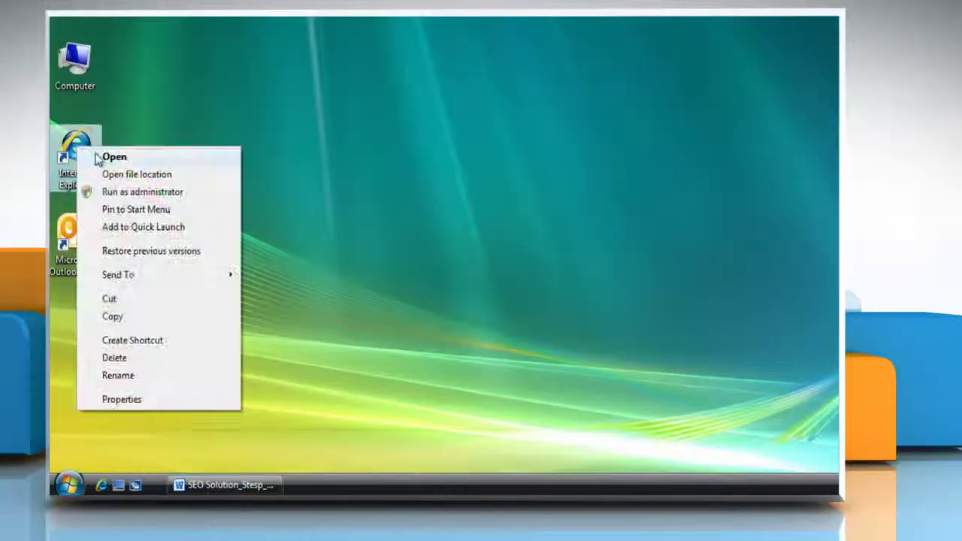
- Launch Internet Explorer, browse to Gmail and enter the account's e-mail address
click(100, 157)
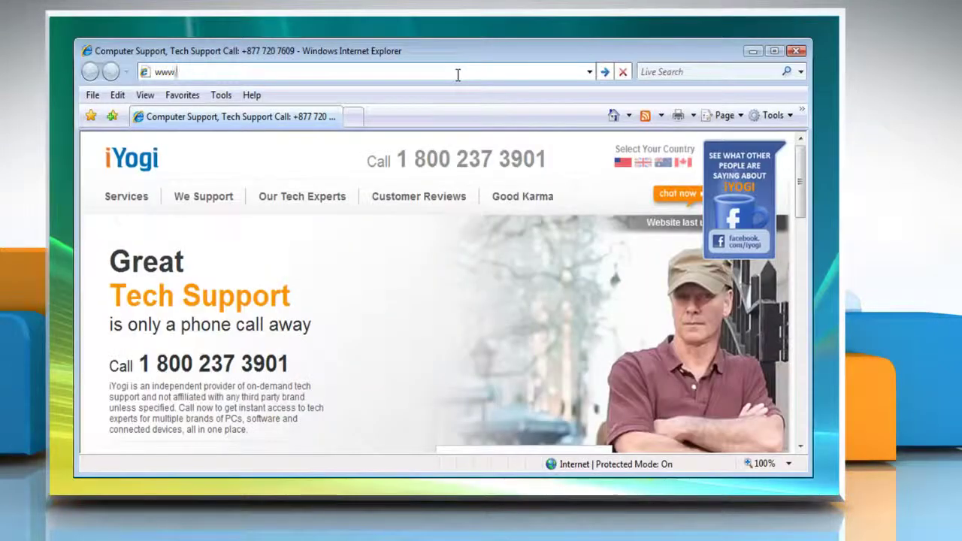
text(gmail.com)
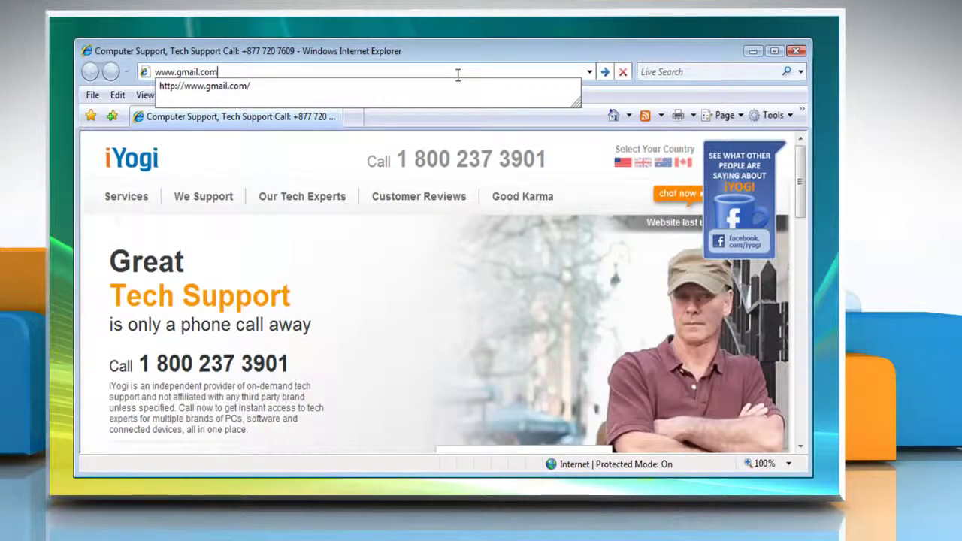
key(Return)
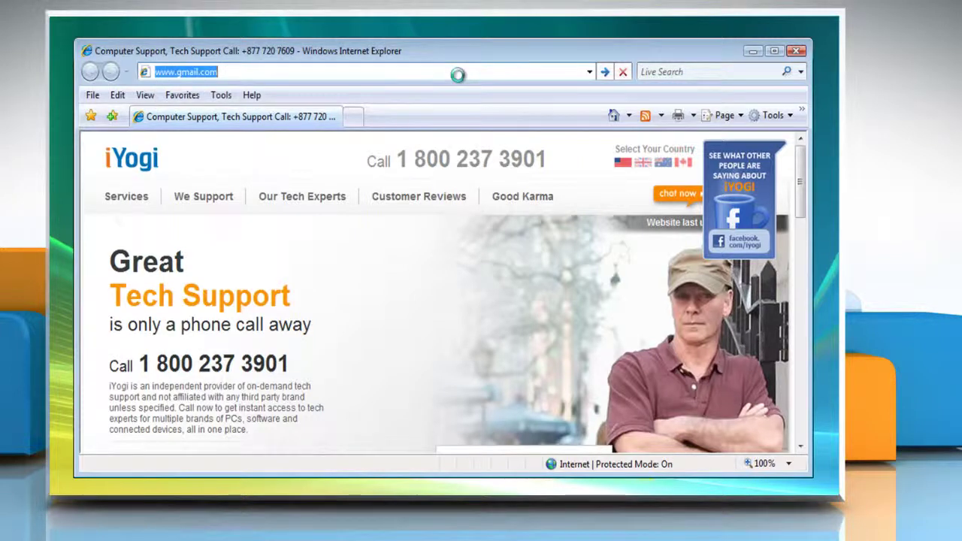
click(737, 289)
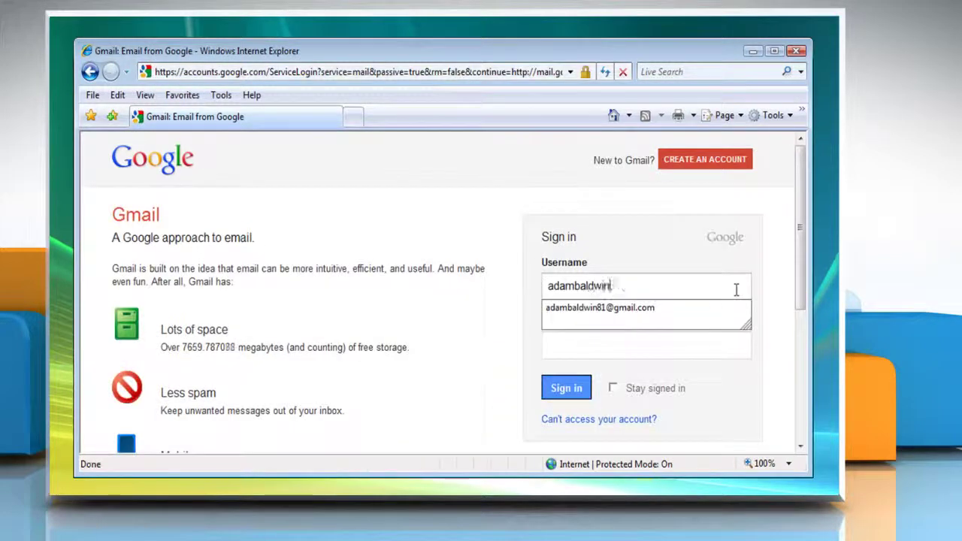
click(721, 344)
- Sign in with the account password, then set Forwarding and POP/IMAP to Enable POP for all mail and save
text(••••••••••••)
click(566, 387)
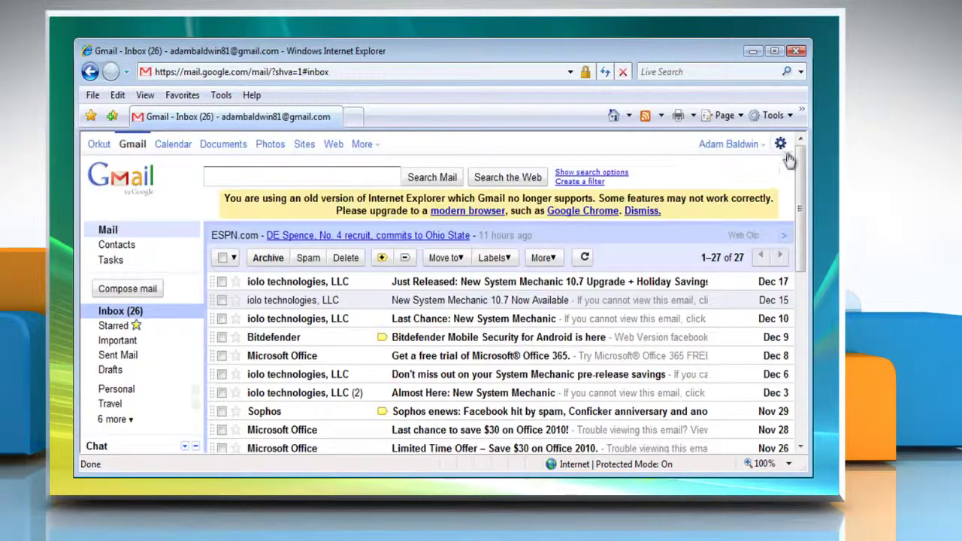
click(781, 143)
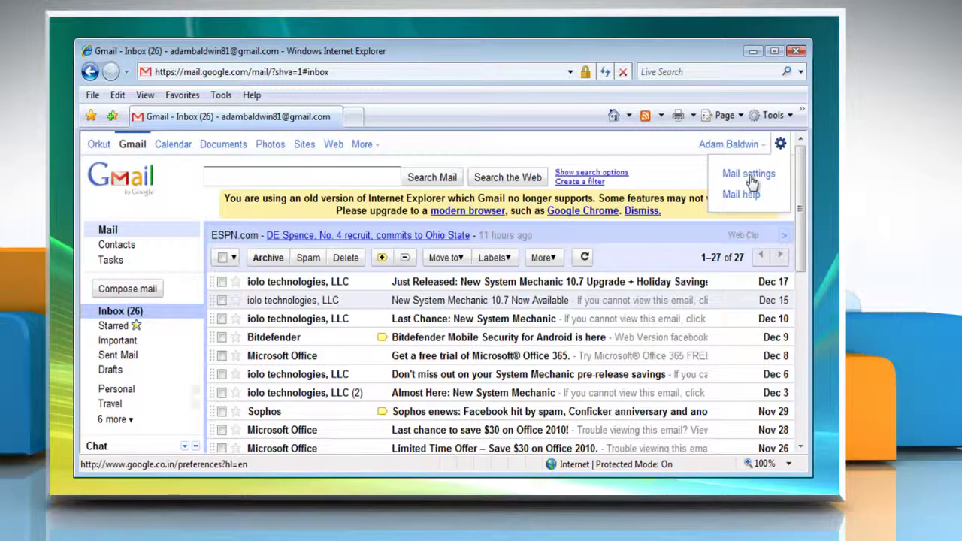
click(749, 175)
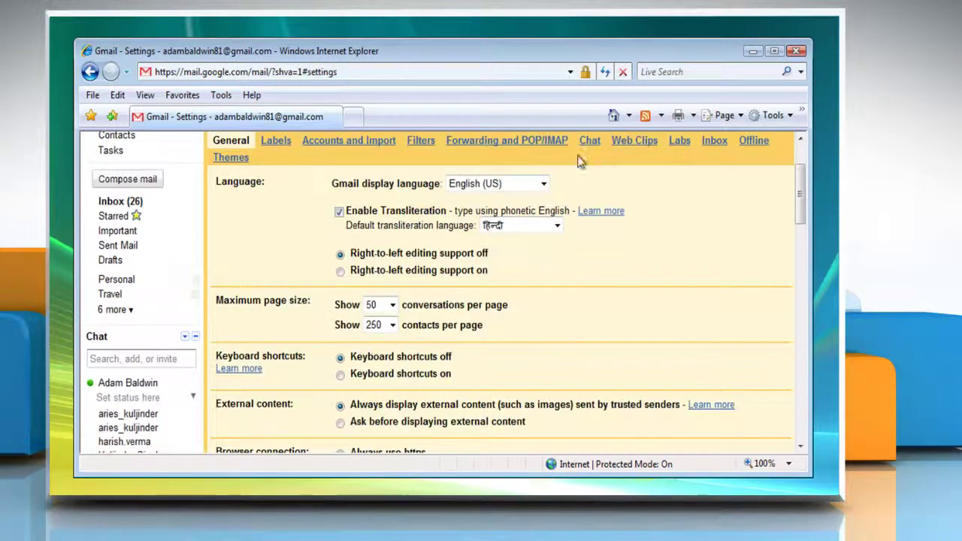
click(486, 141)
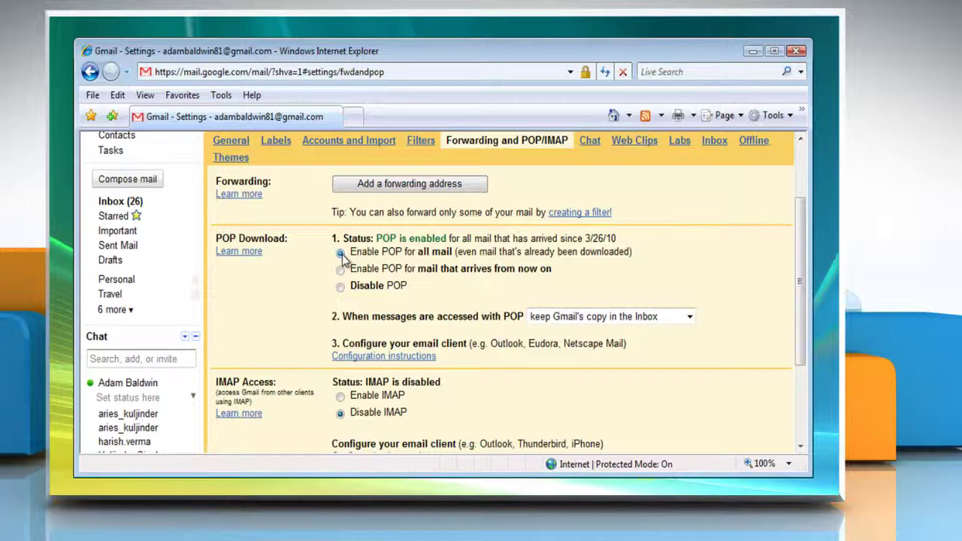
scroll(342, 255, down, 3)
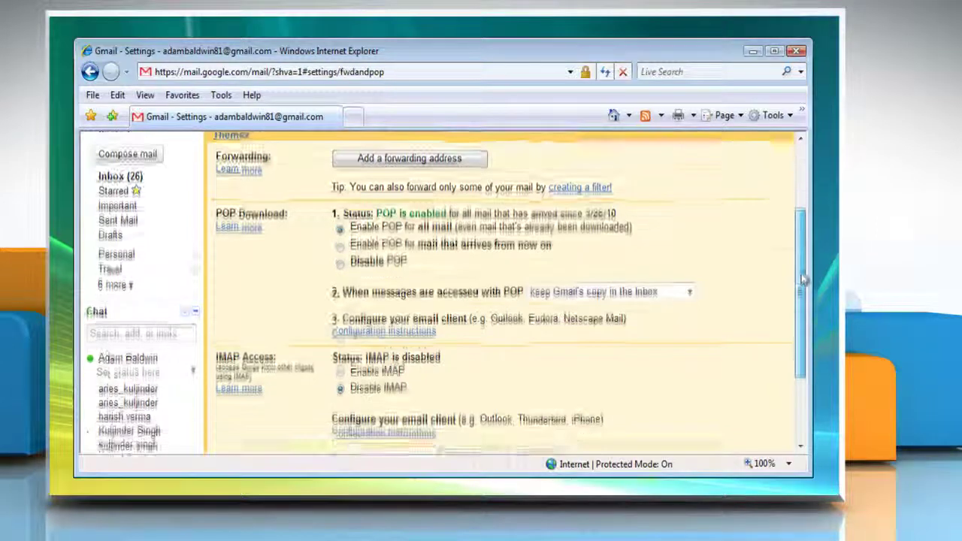
click(480, 367)
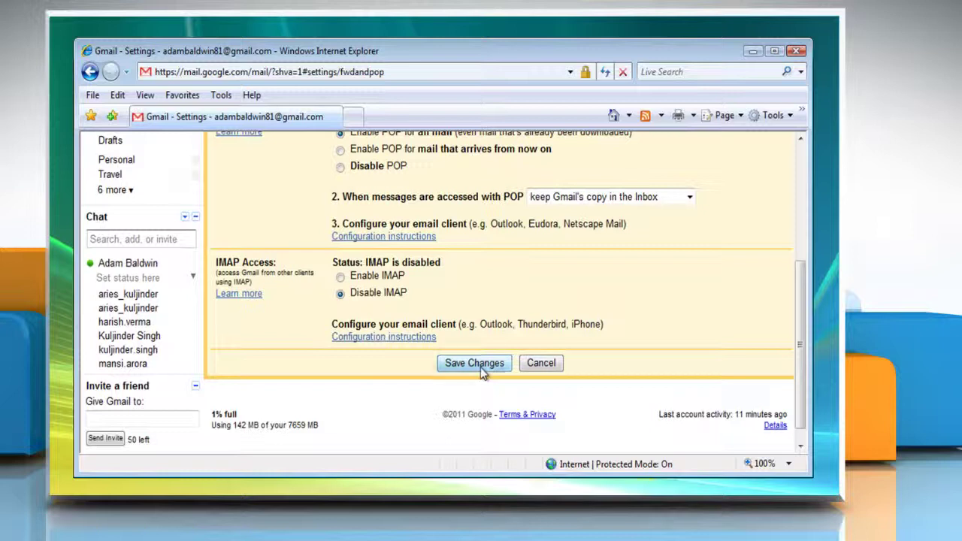
- Minimize the browser, launch Outlook 2010 and move past the startup welcome page
click(752, 50)
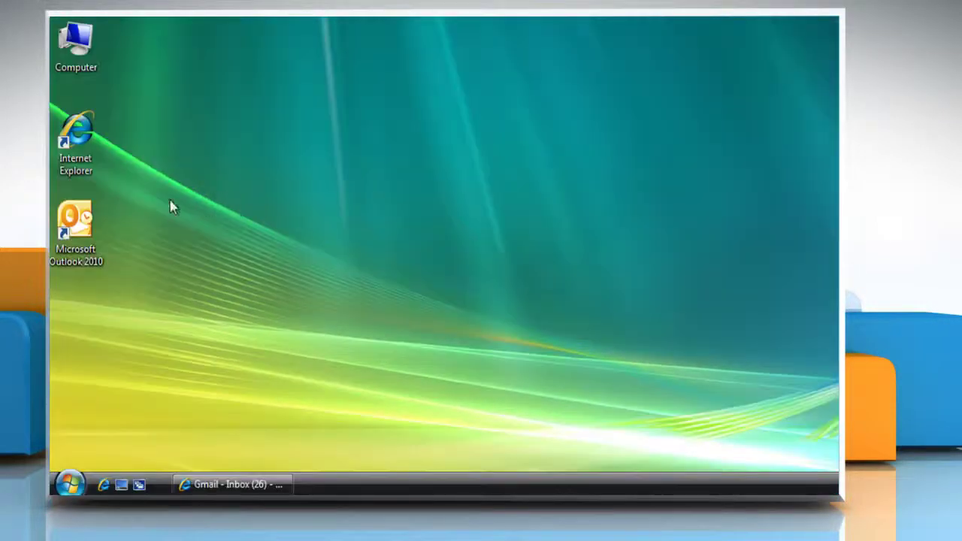
right_click(81, 217)
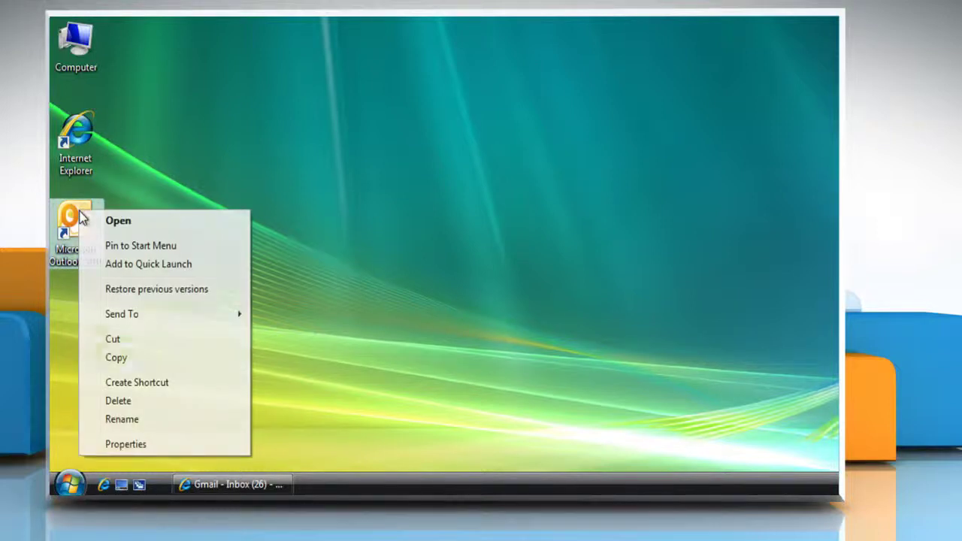
click(118, 221)
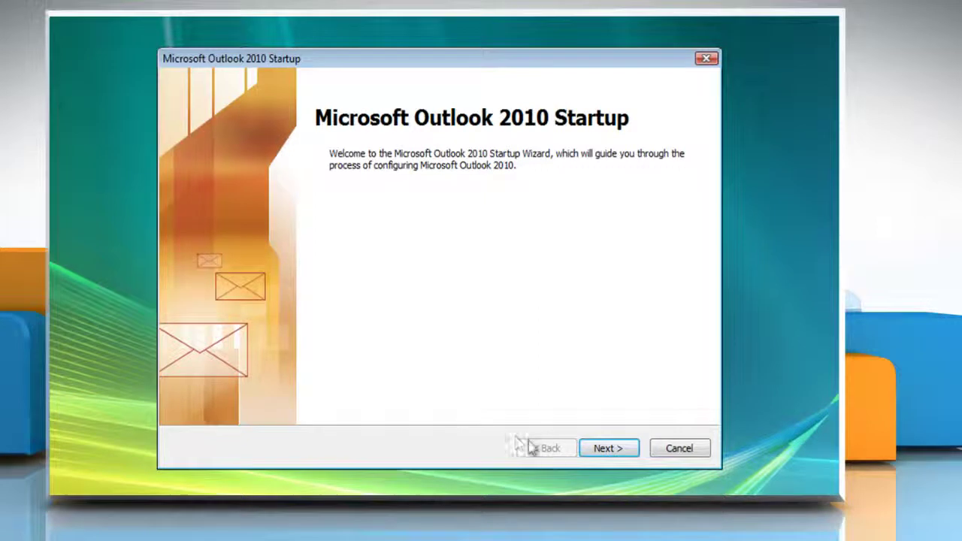
click(621, 450)
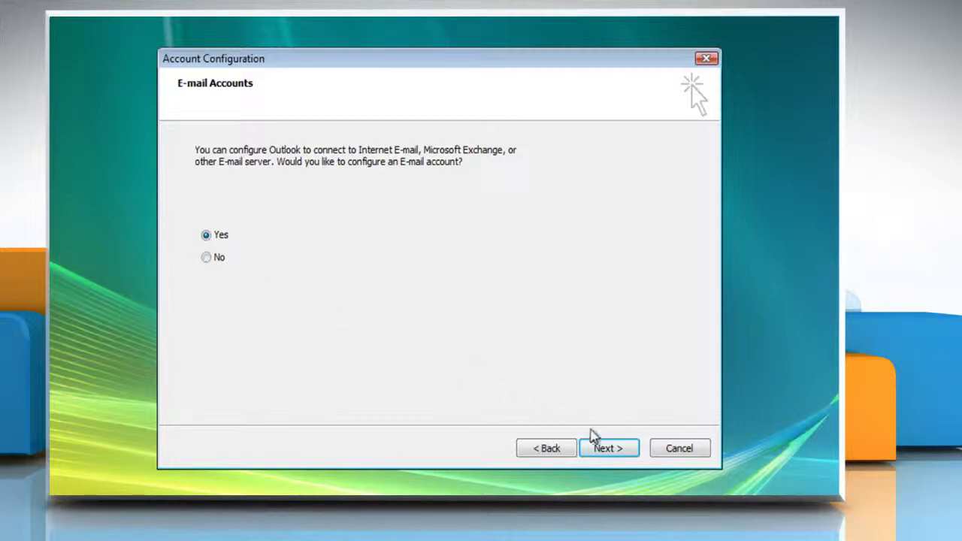
- Confirm setting up an e-mail account and enter the user's name and Gmail address
click(610, 451)
click(418, 189)
text(Adam)
click(423, 232)
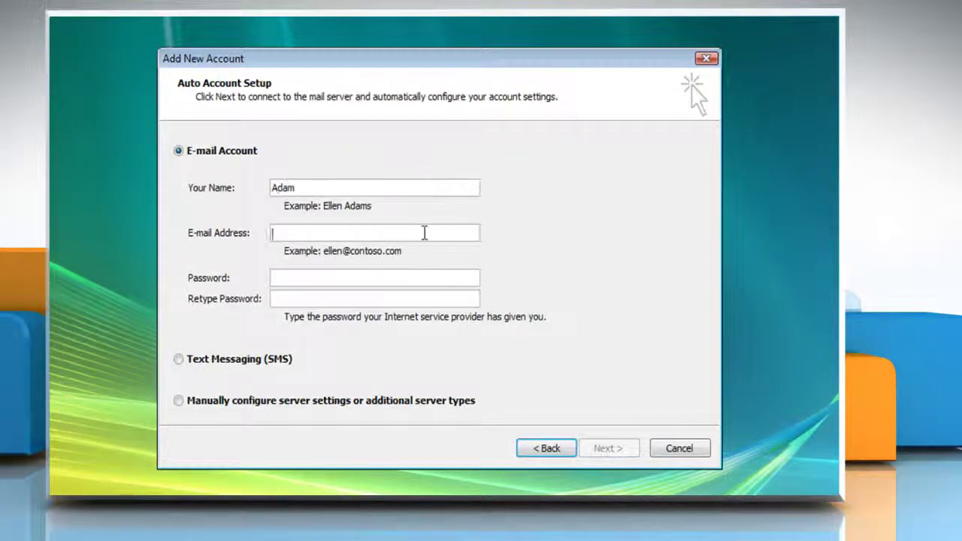
- Enter and confirm the account password, choose manual server configuration, and select Internet E-mail
click(425, 278)
text(************)
click(423, 299)
text(************)
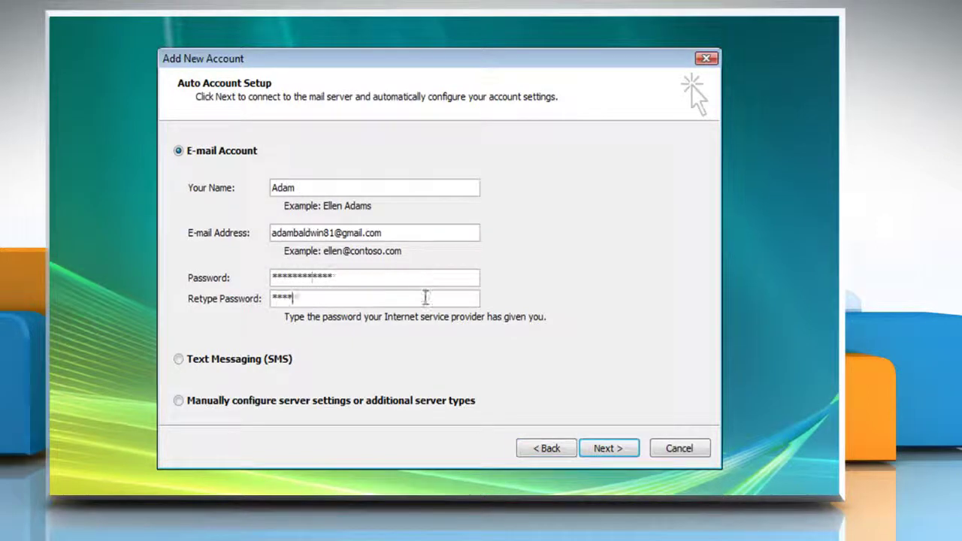
click(179, 401)
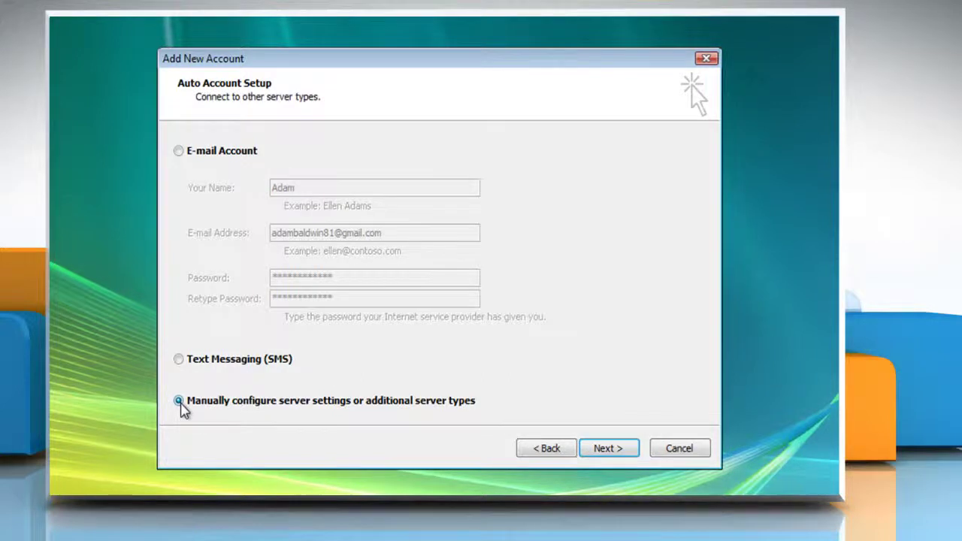
click(611, 451)
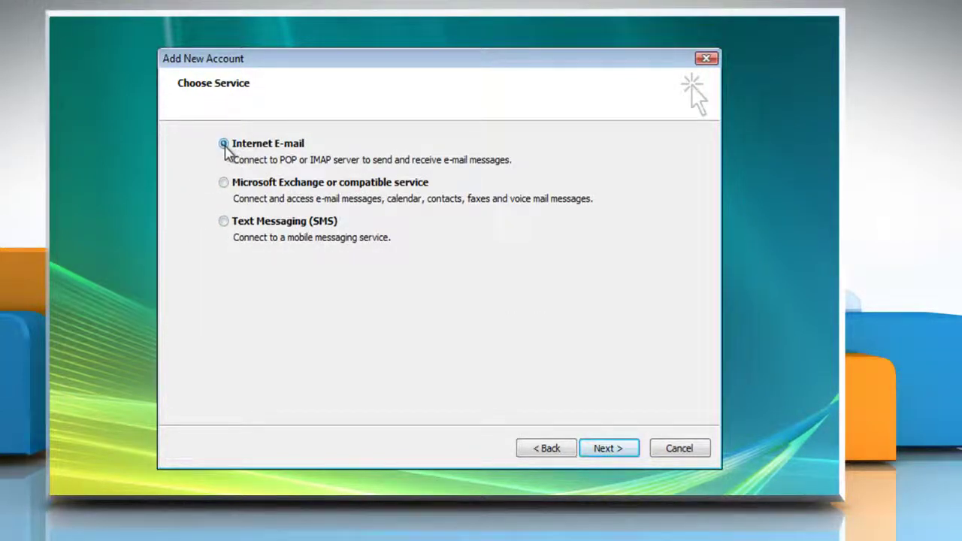
click(606, 450)
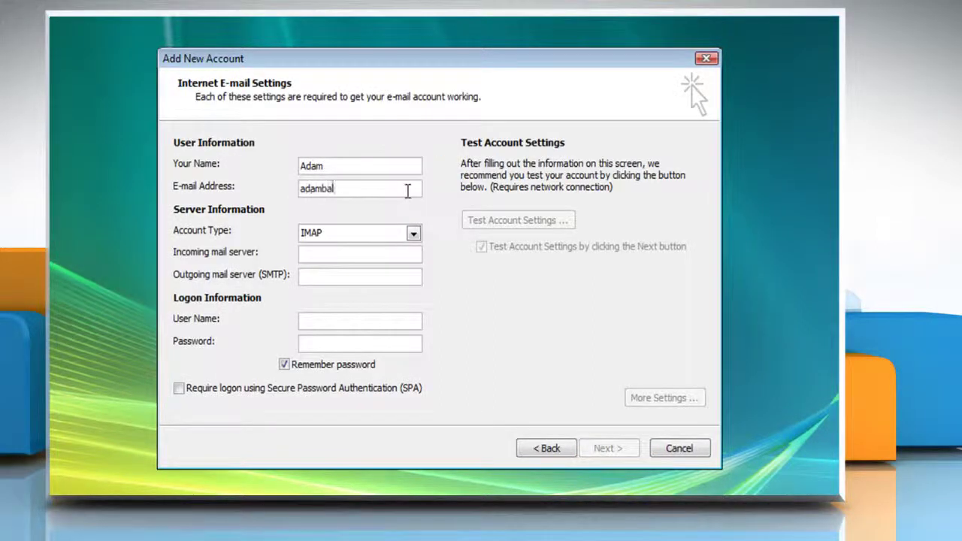
- Set the account type to POP3 with pop.gmail.com incoming and smtp.gmail.com outgoing servers
click(414, 233)
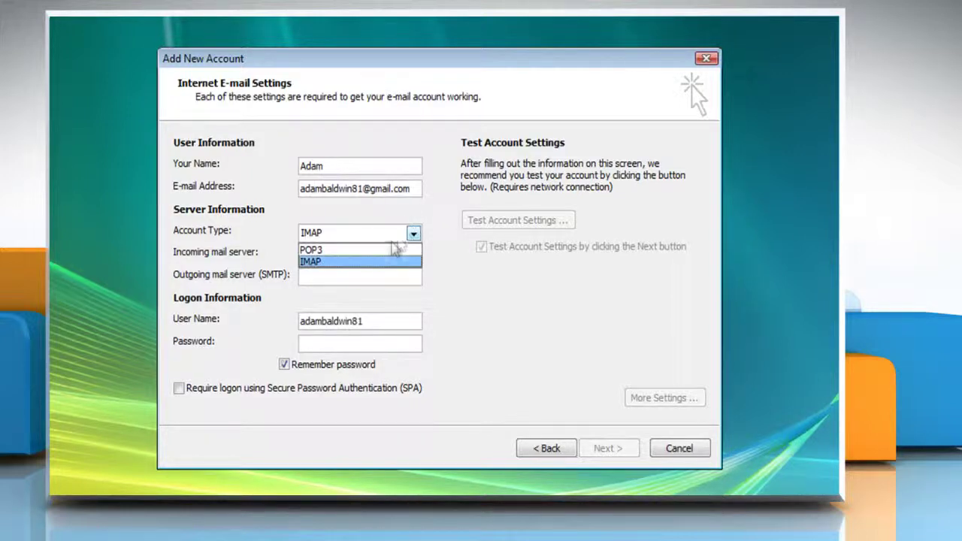
click(321, 251)
click(317, 252)
text(pop.gmail.com)
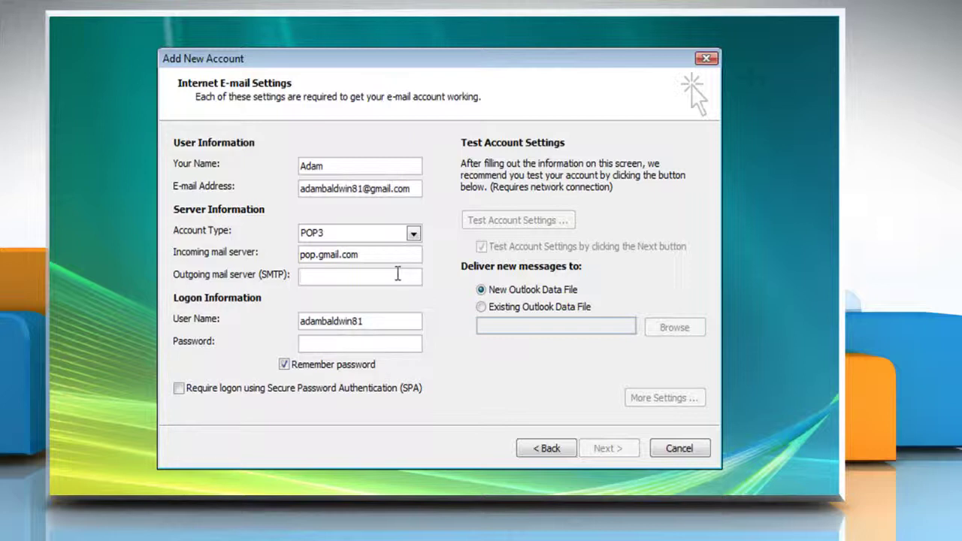
click(397, 274)
text(smtp.gmail.com)
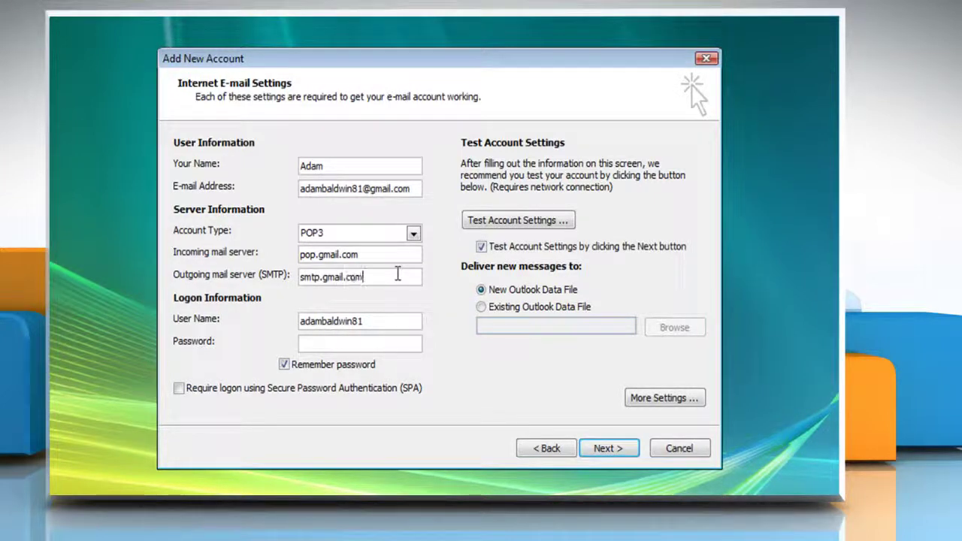
- Enter the account password in the logon information
click(389, 342)
text(***)
text(*****)
click(641, 399)
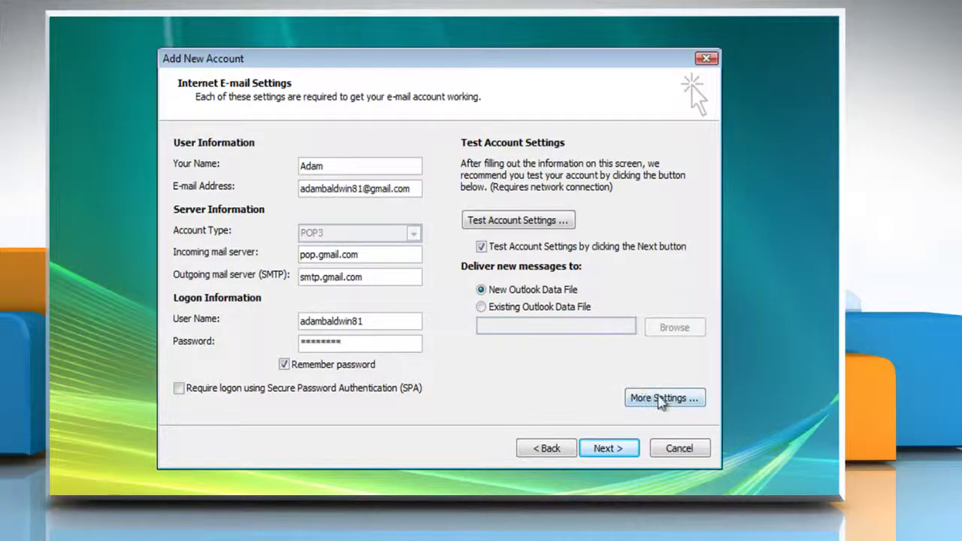
- In More Settings' Outgoing Server tab, require SMTP authentication using the incoming server's settings
click(663, 398)
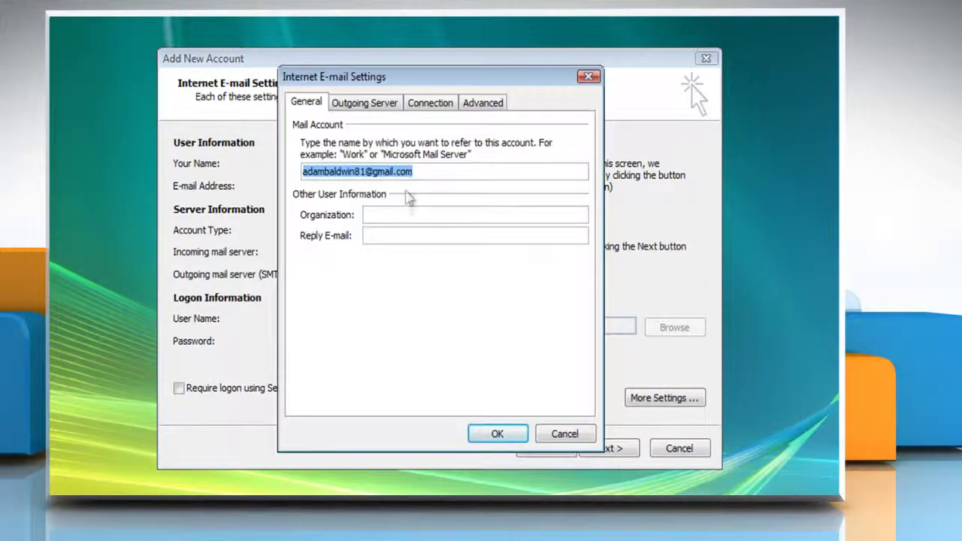
click(377, 111)
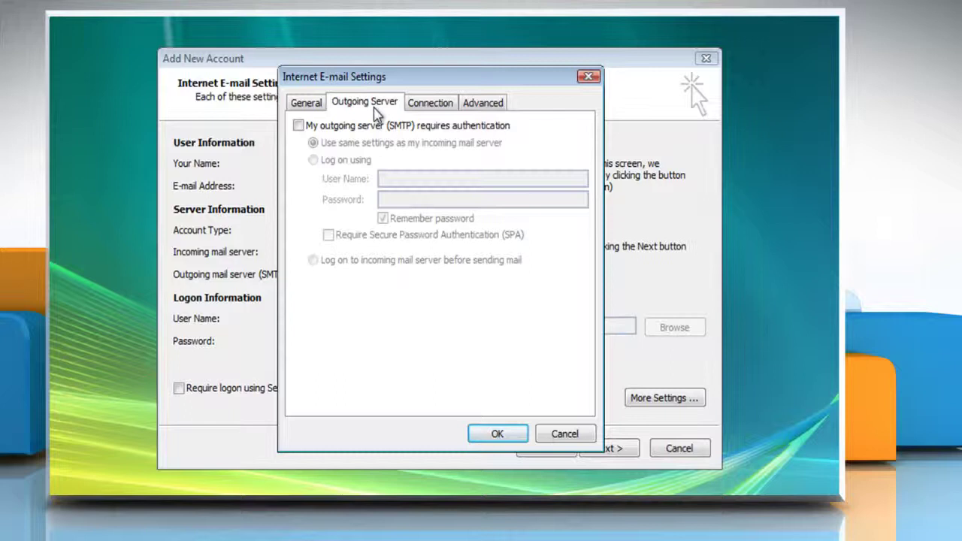
click(299, 127)
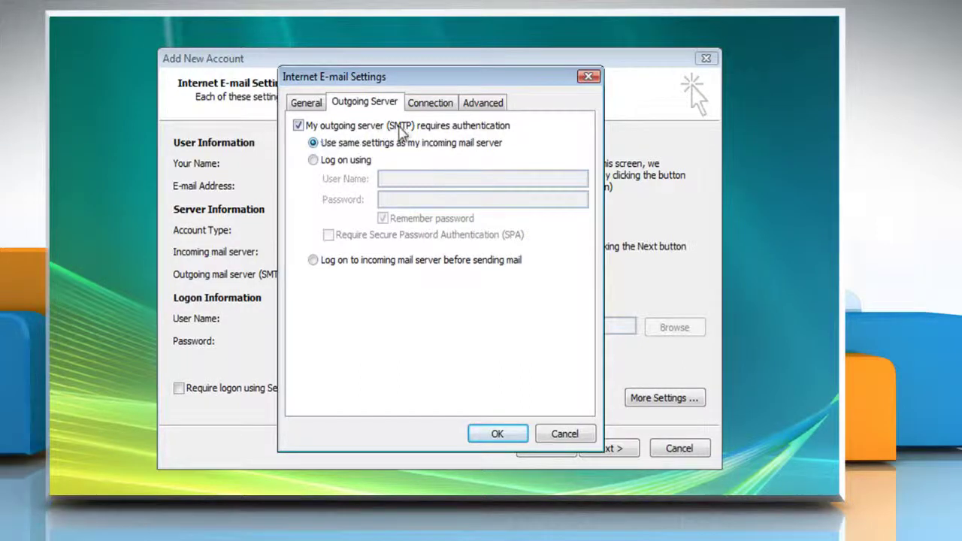
- On the Advanced tab use POP3 port 995 with SSL, SMTP 587 with TLS, keep server copies, and confirm
click(478, 111)
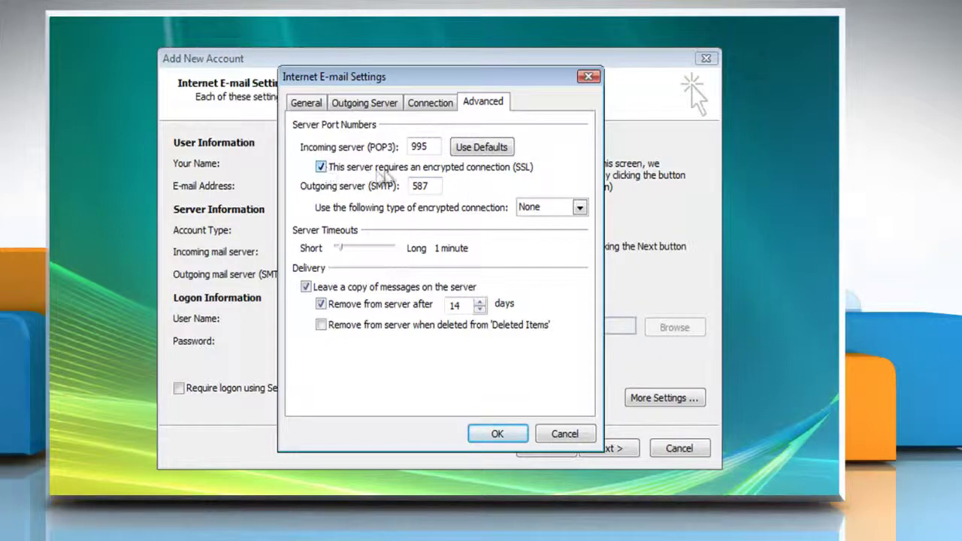
click(576, 208)
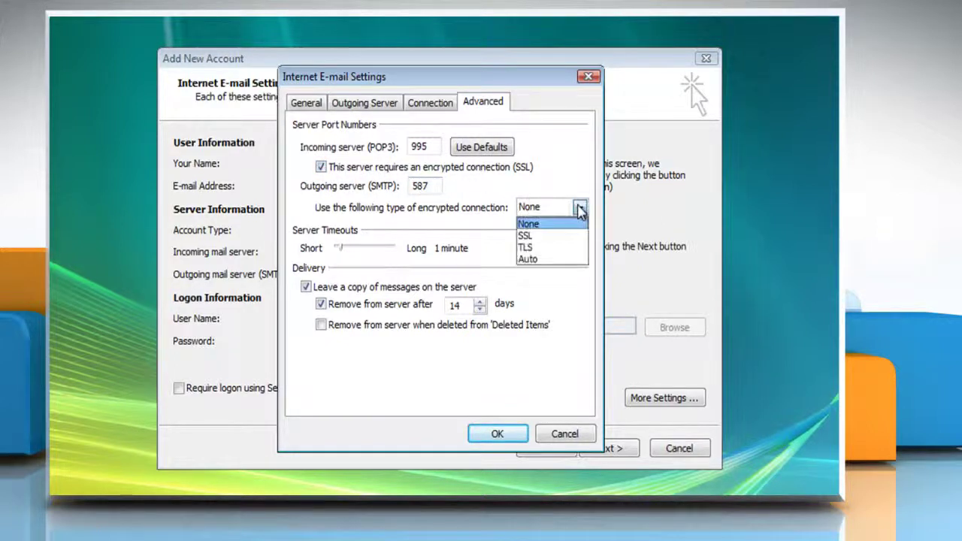
click(539, 256)
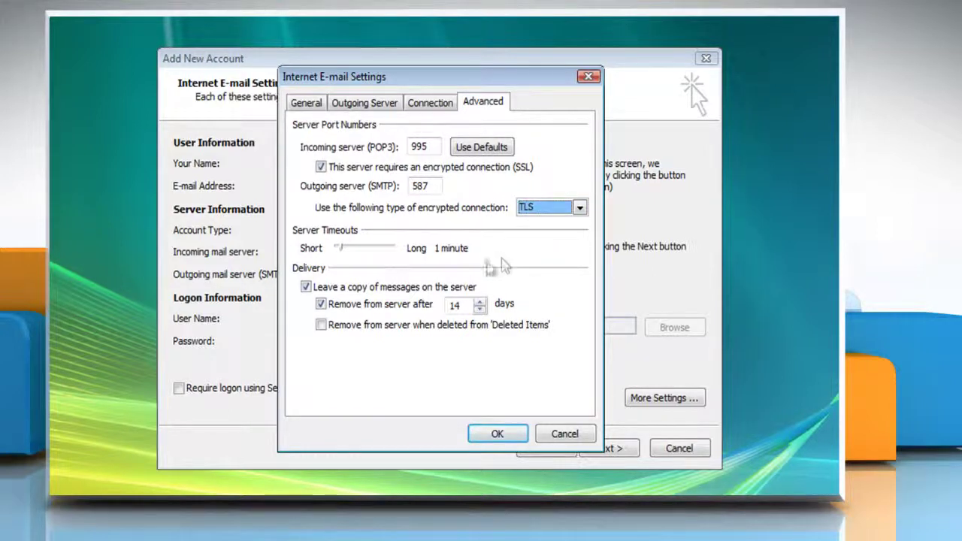
click(321, 305)
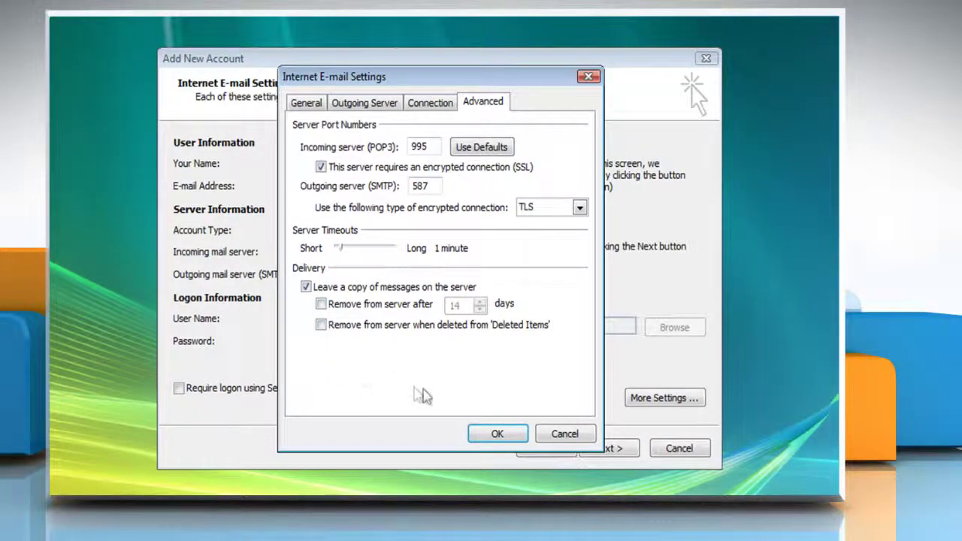
click(496, 432)
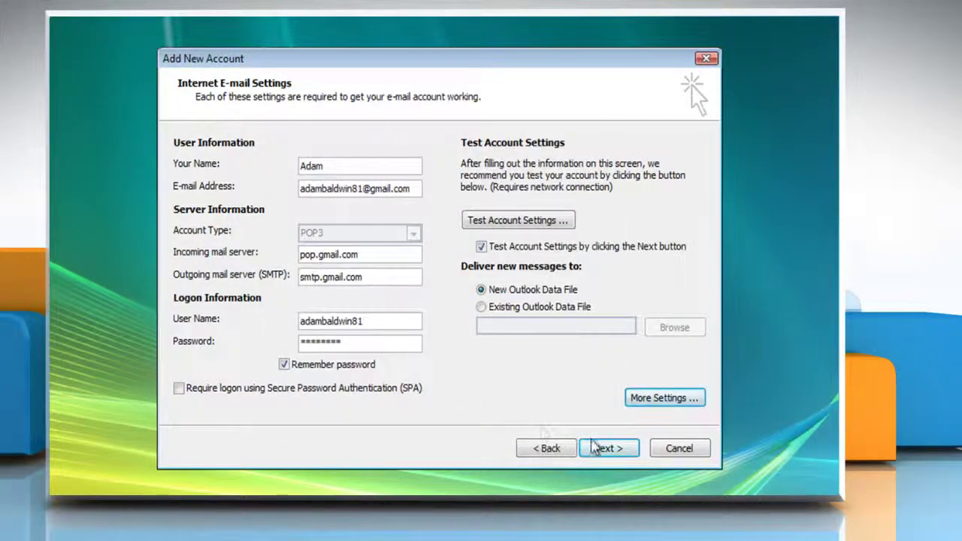
- Run Test Account Settings, close the successful results, and advance to the Congratulations page
click(607, 448)
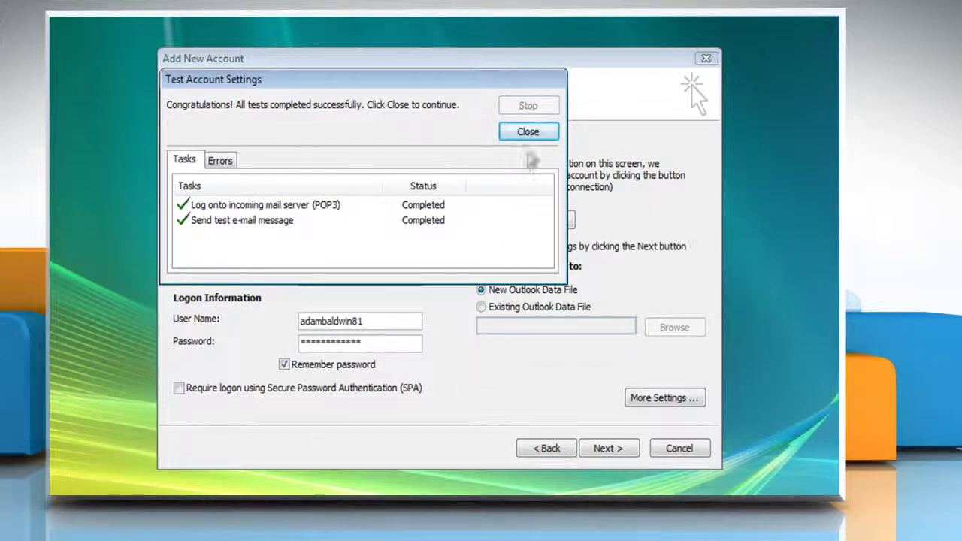
click(528, 133)
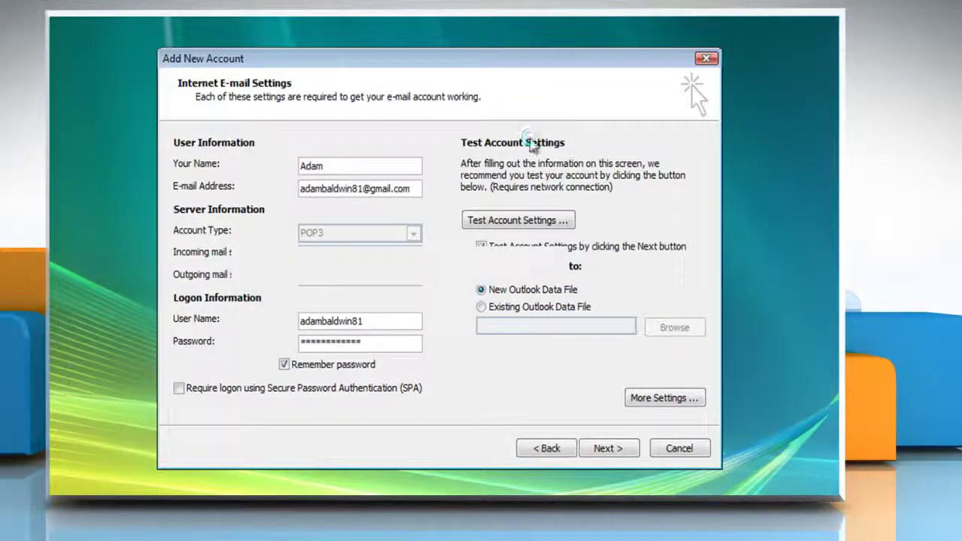
key(Return)
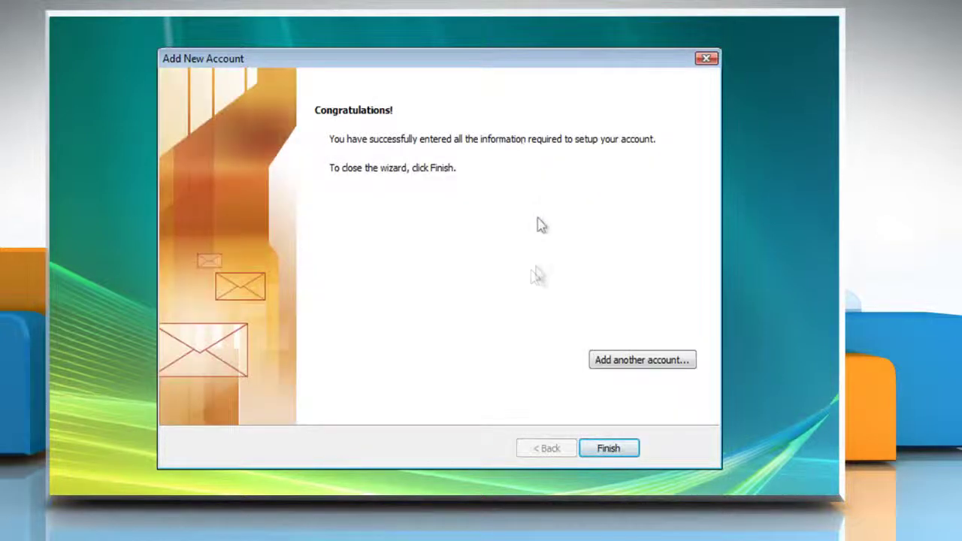
- Finish the Add New Account wizard so Outlook starts loading the Gmail inbox
click(608, 448)
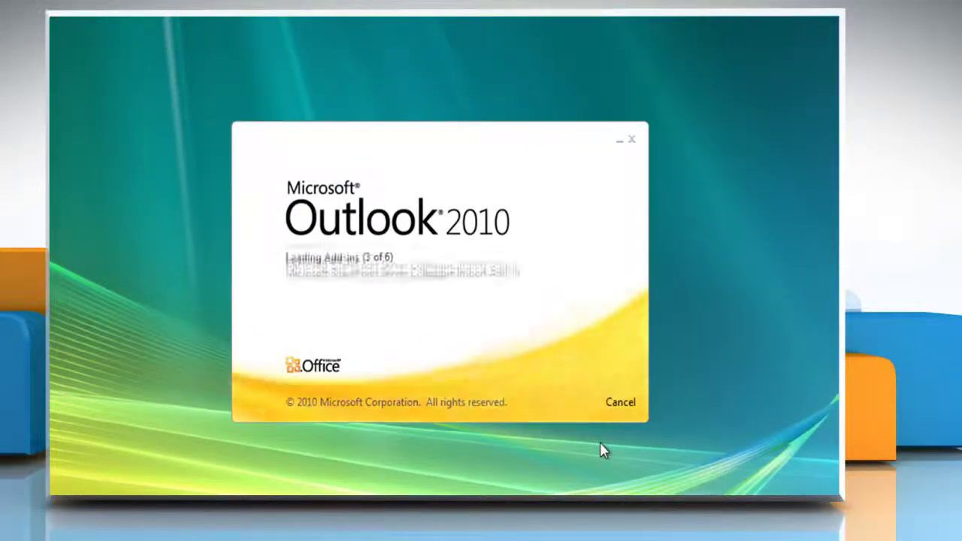